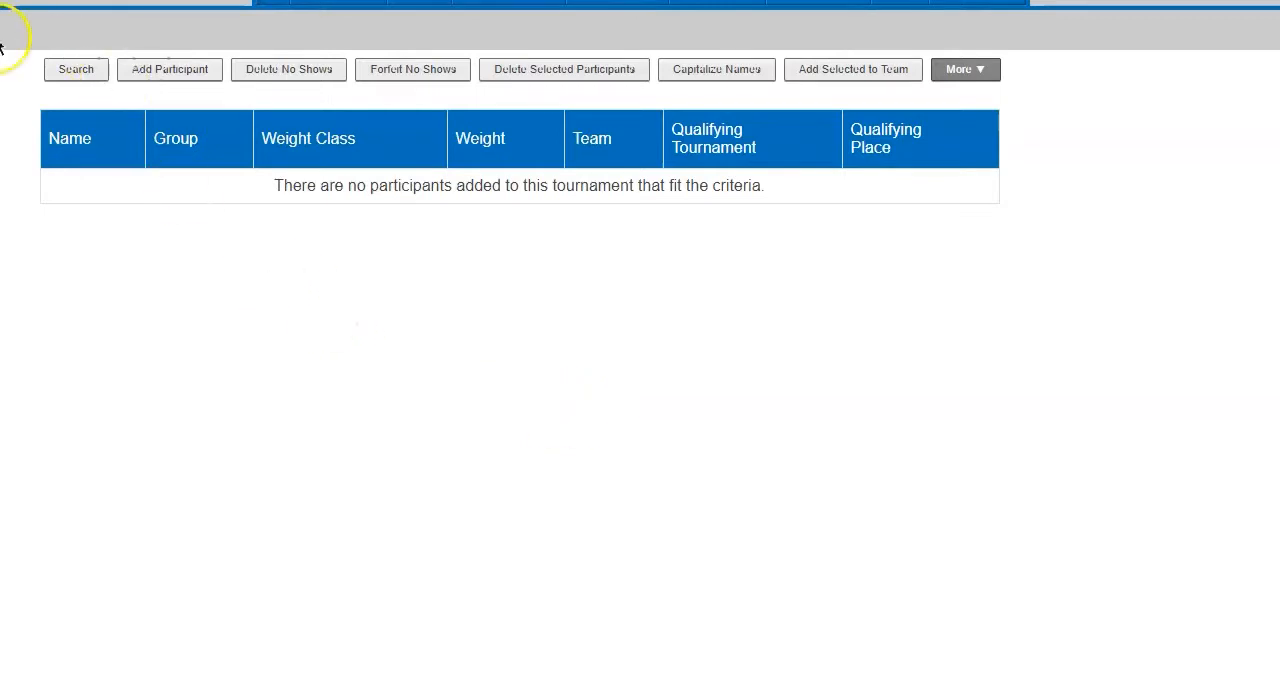
- Open the tournament's pre-registration import page from the registration settings
left_click(371, 3)
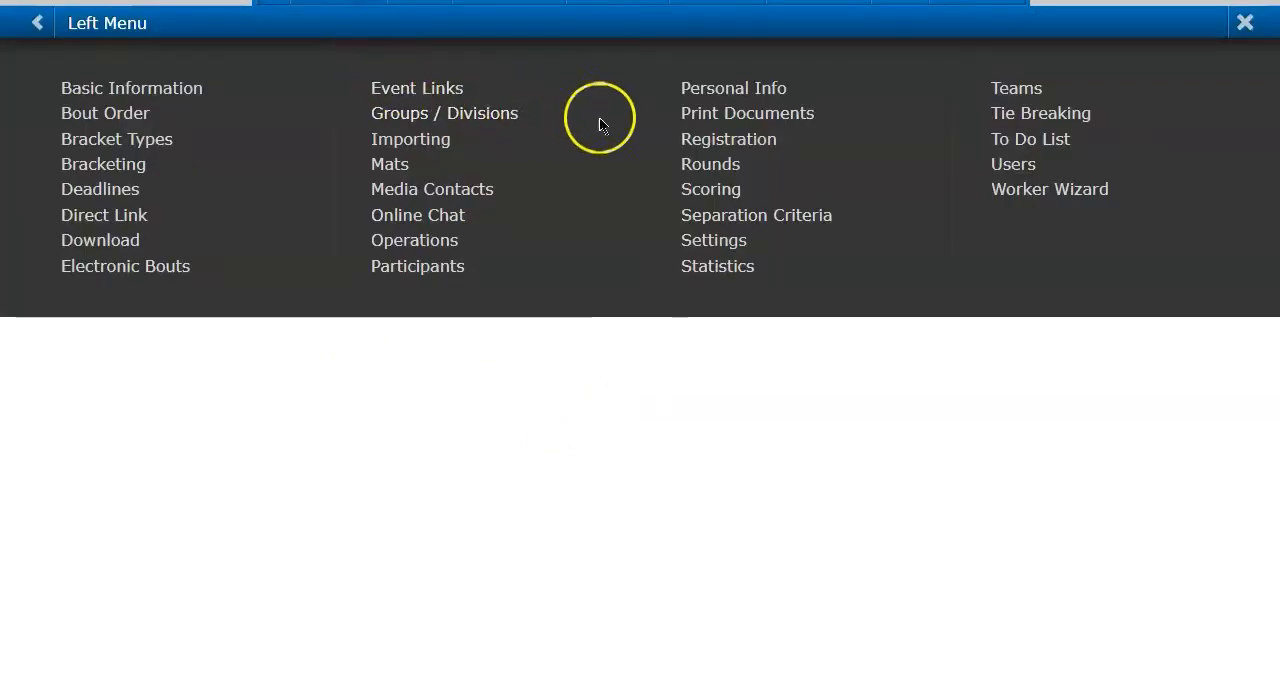
left_click(684, 141)
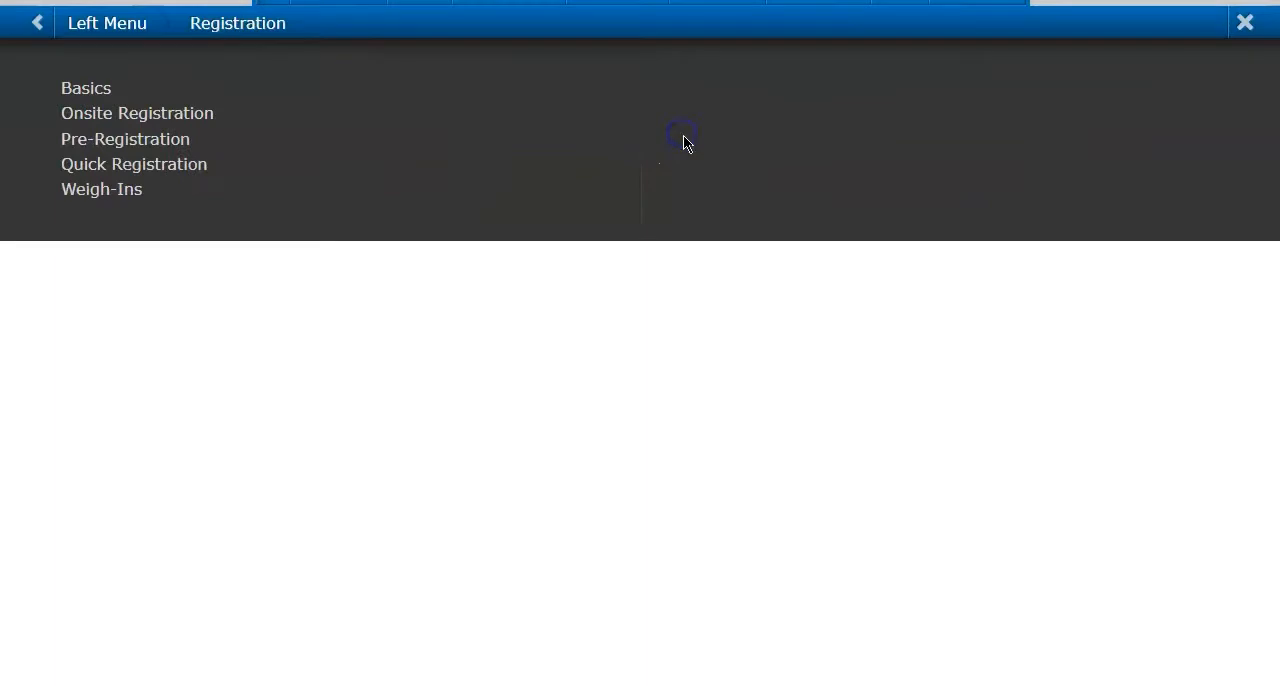
left_click(148, 139)
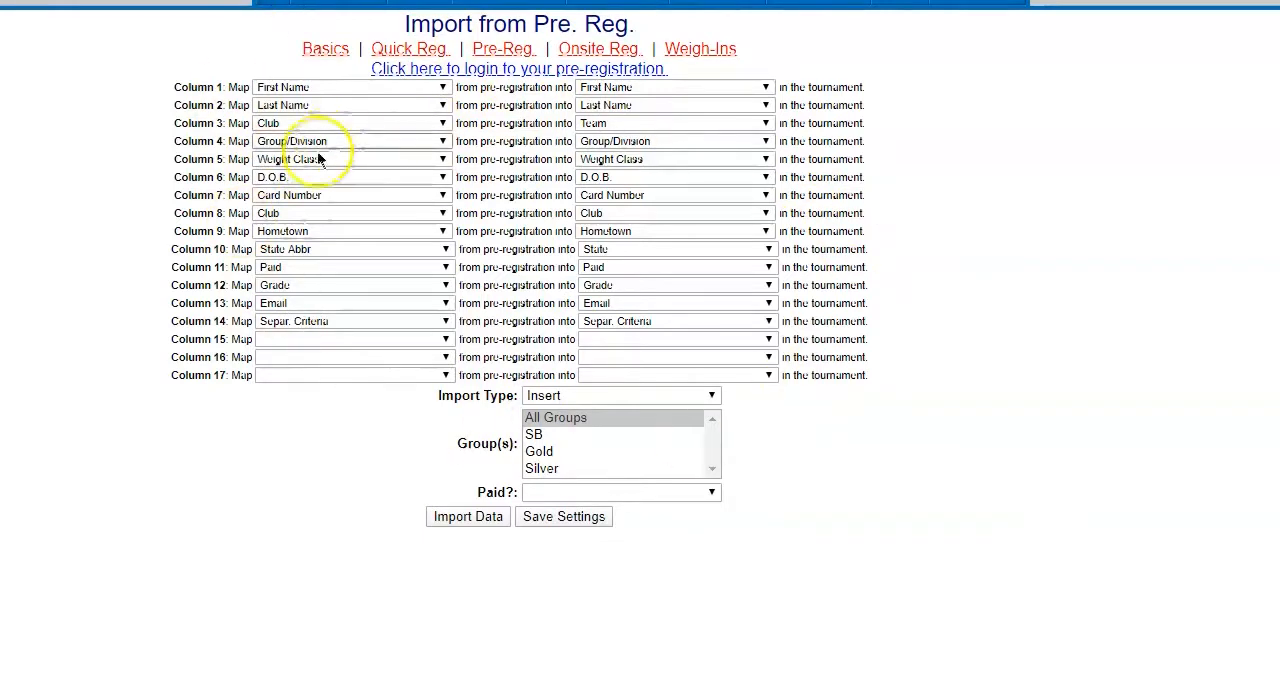
- Reopen the import page for wrestlers from pre-registration through the importing and uploading options
left_click(499, 7)
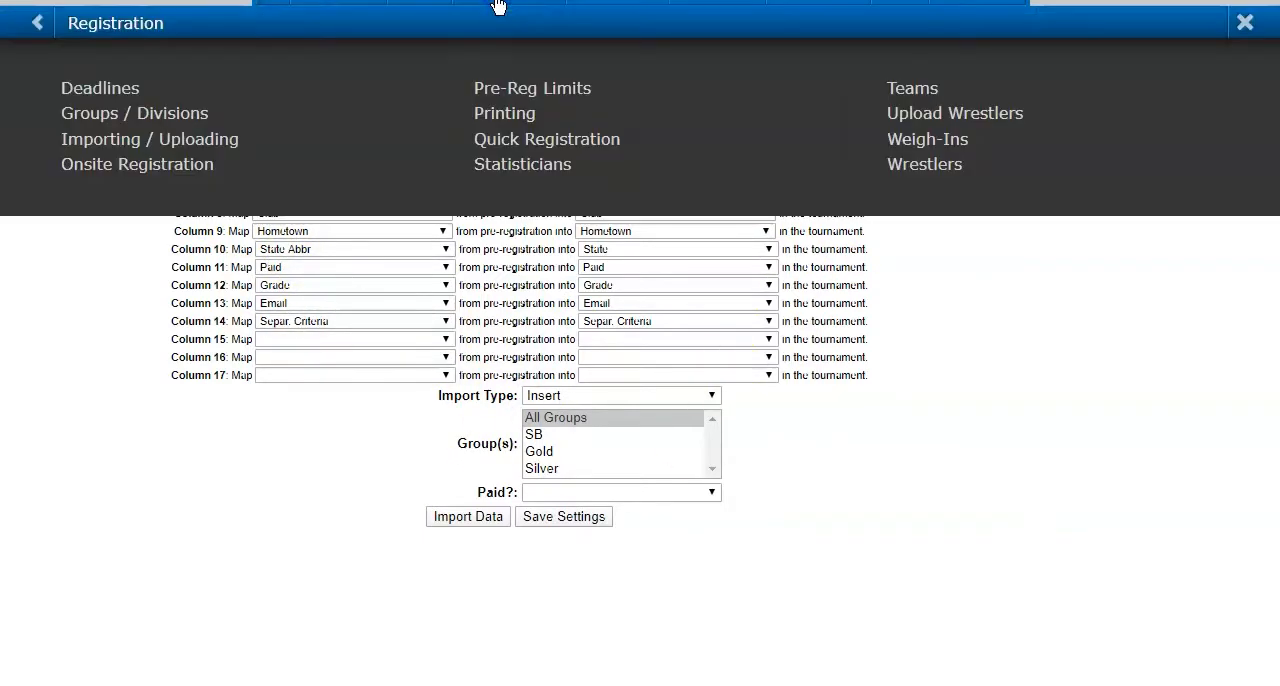
left_click(207, 140)
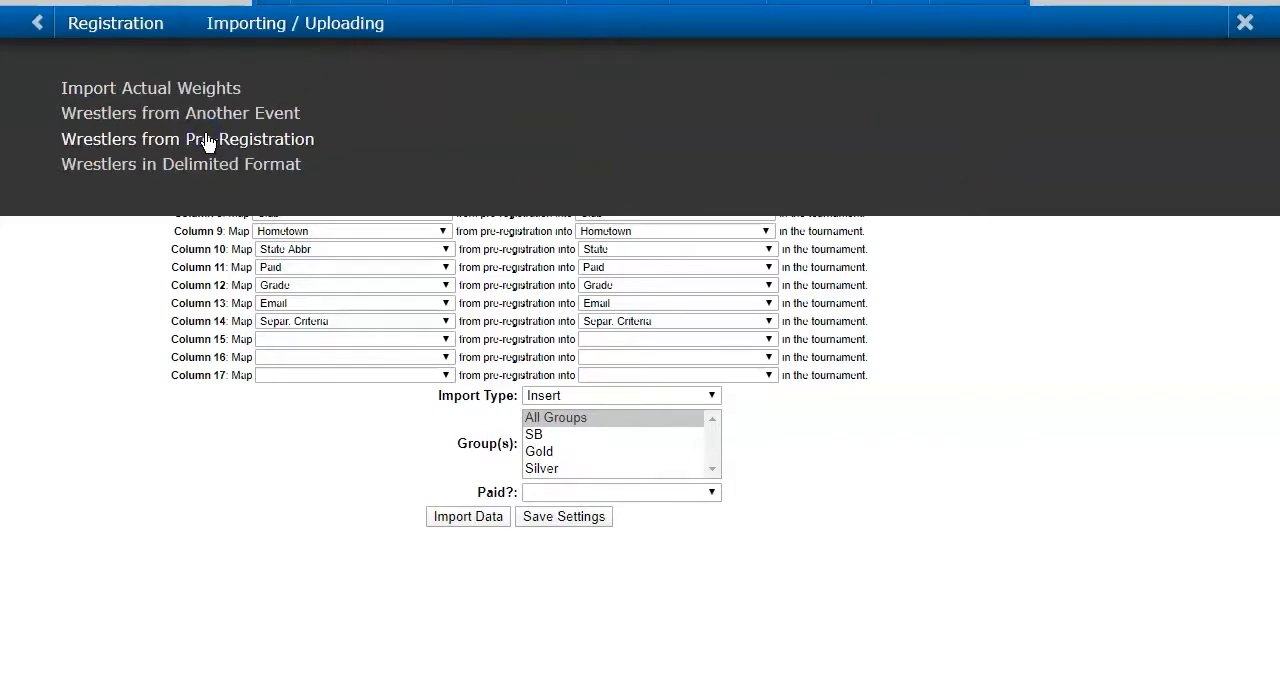
left_click(207, 141)
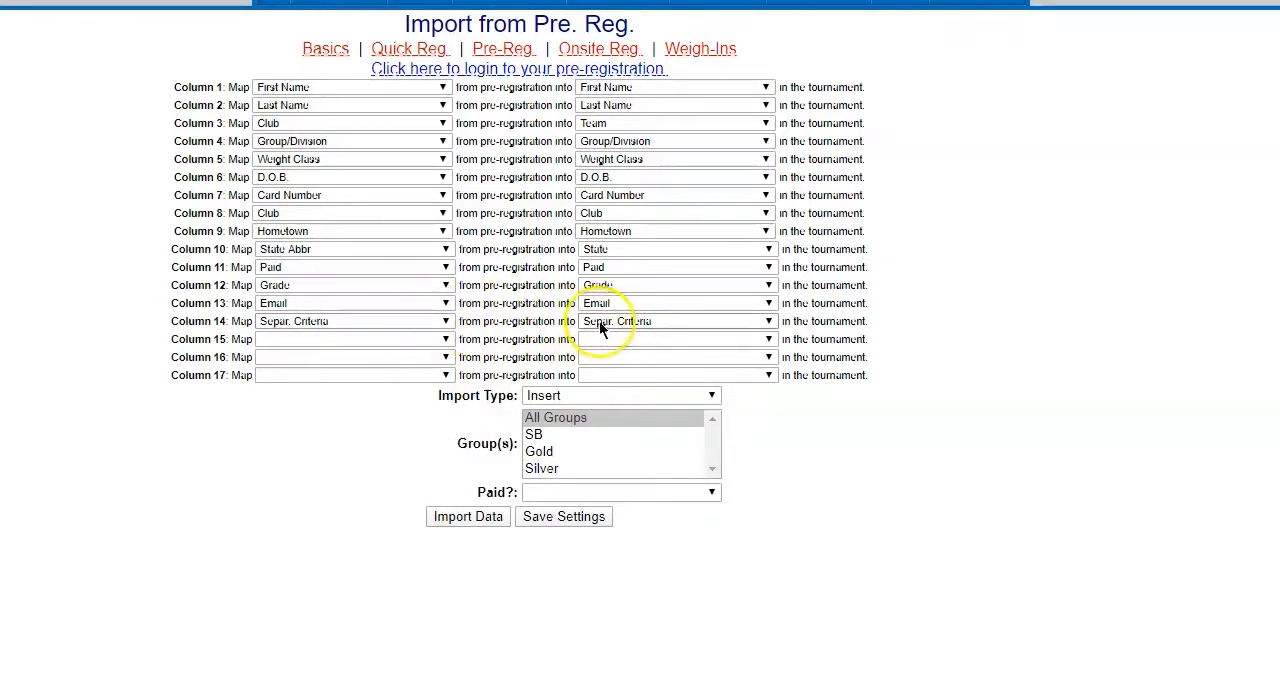
- Map column 15 from Actual Weight in pre-registration to Actual Weight in the tournament and save the settings
left_click(445, 341)
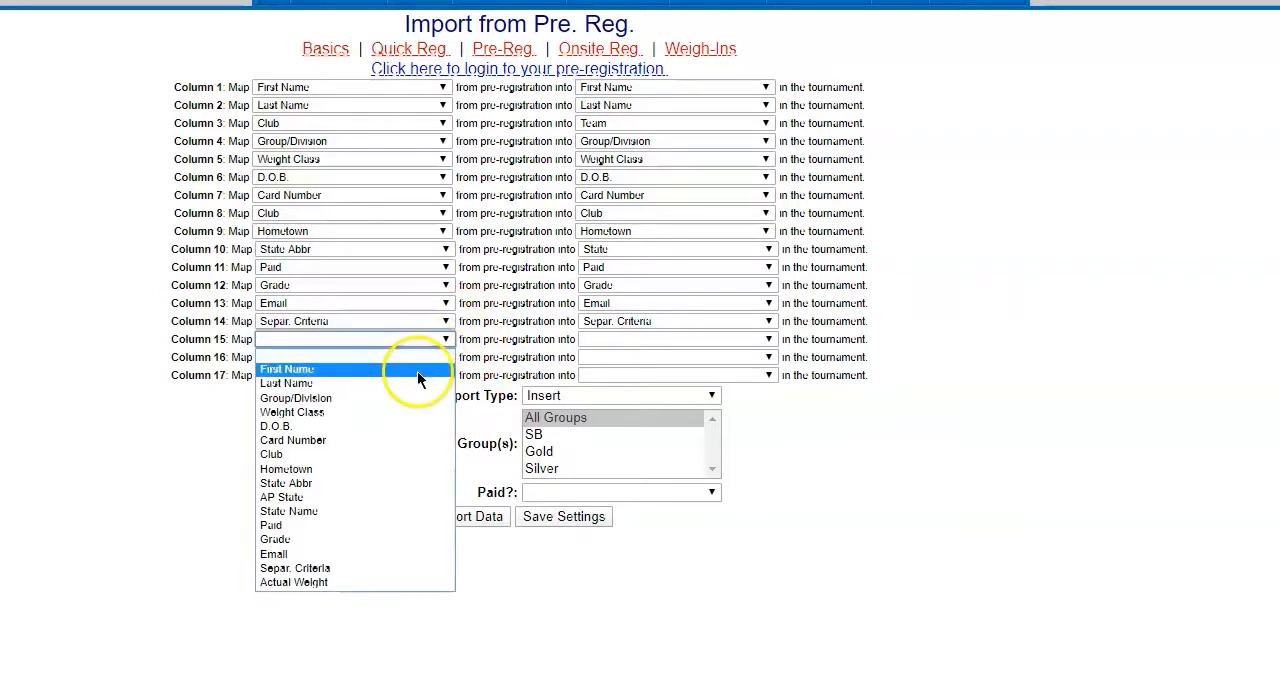
left_click(303, 582)
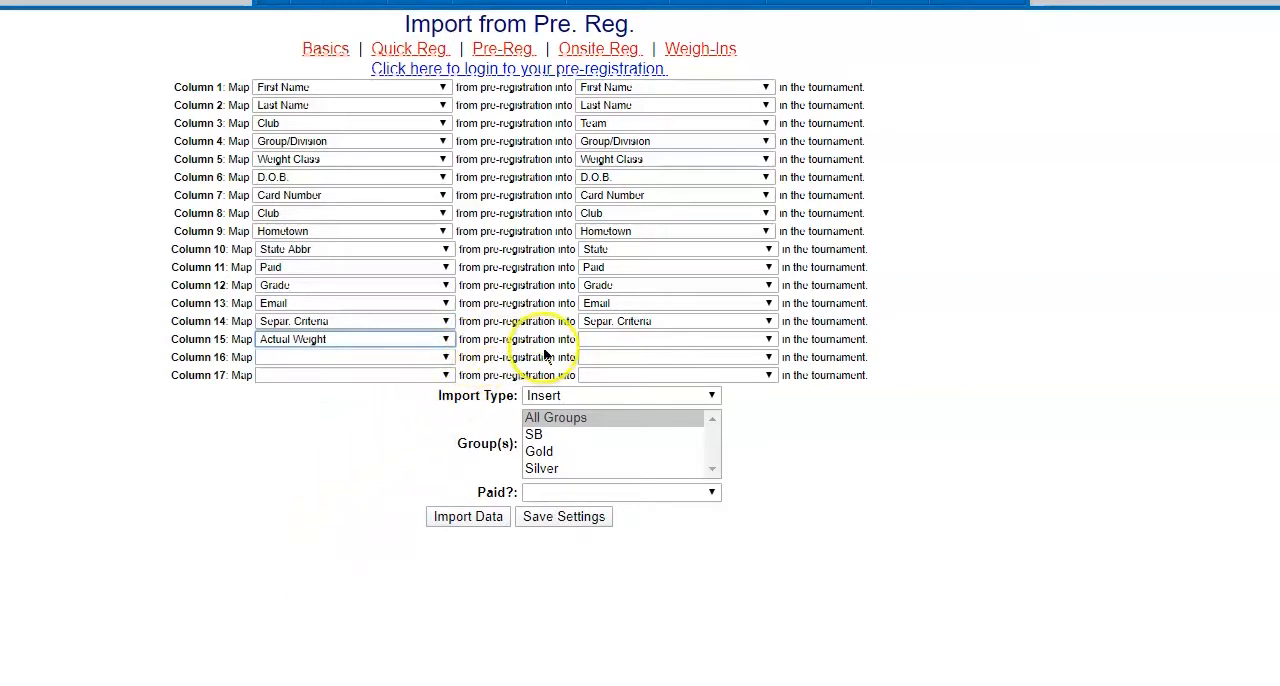
left_click(598, 342)
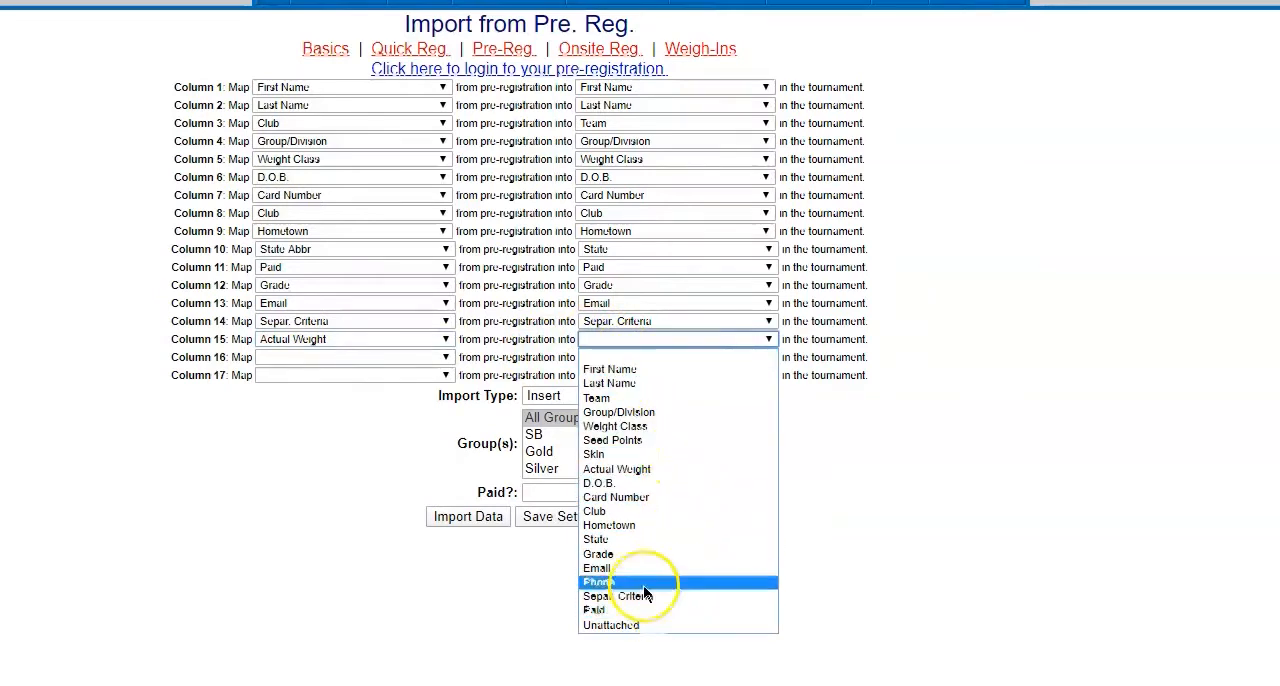
left_click(677, 469)
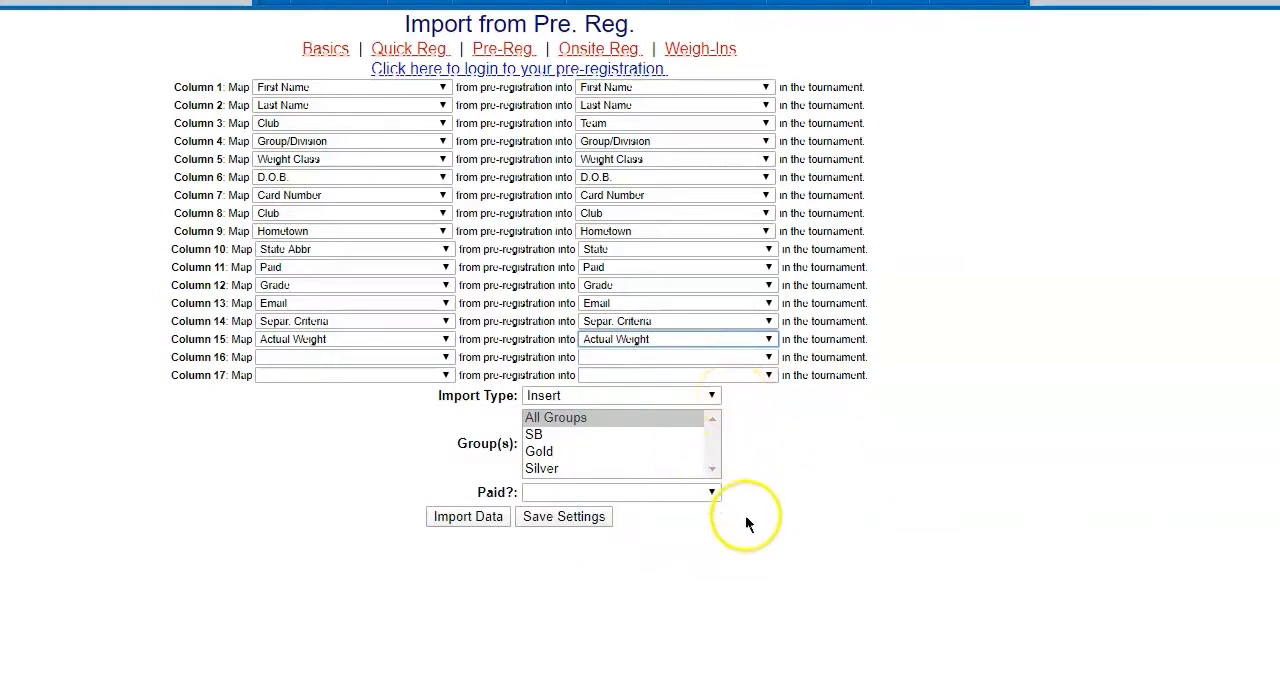
left_click(564, 518)
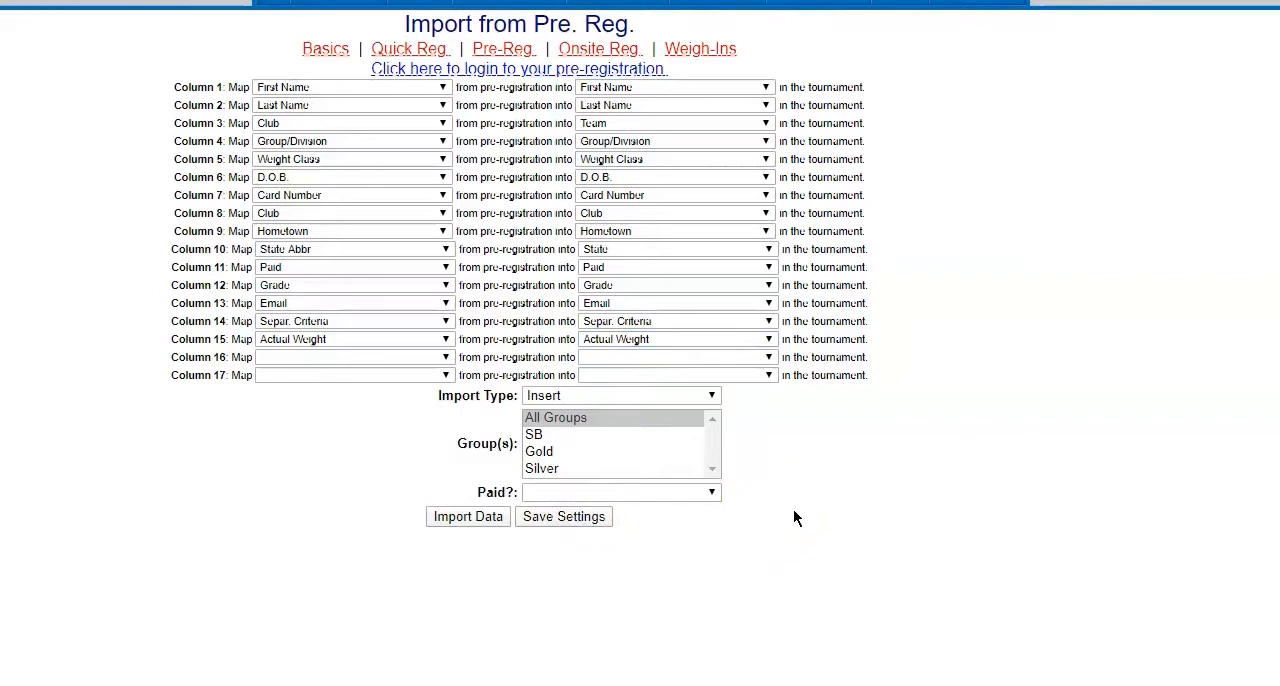
left_click(744, 477)
- Review the Insert and Update import types and choose Insert for the import
left_click(714, 397)
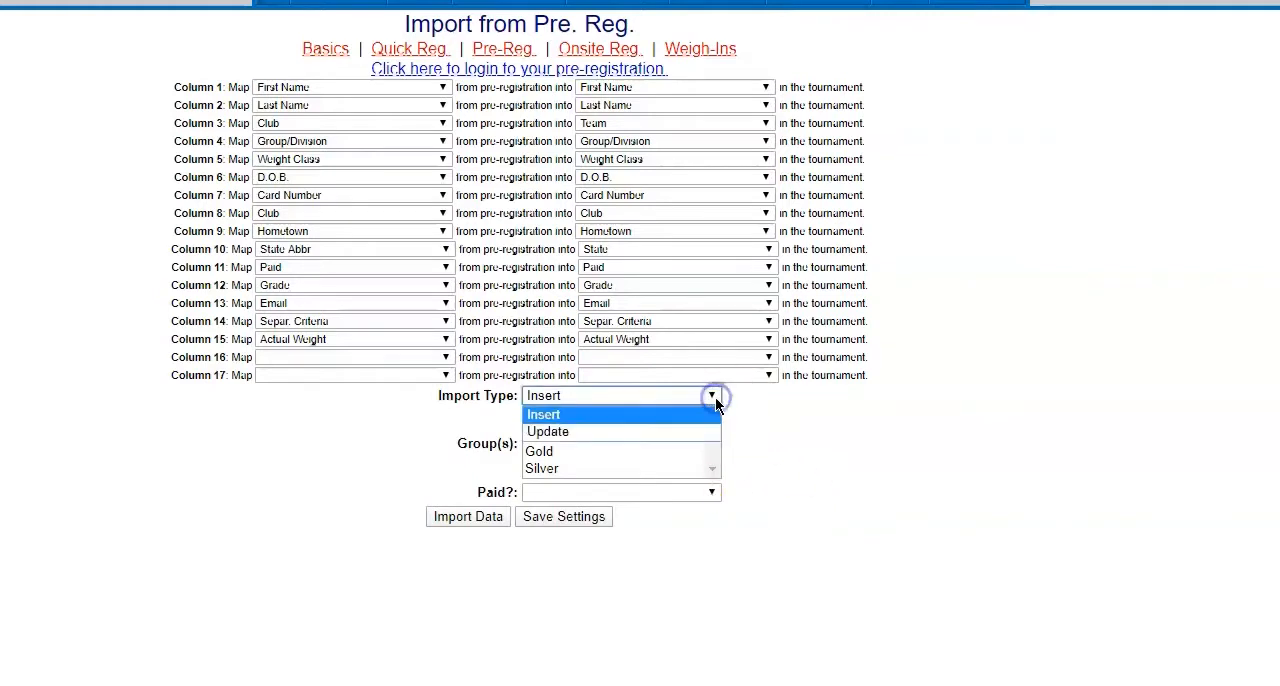
left_click(645, 410)
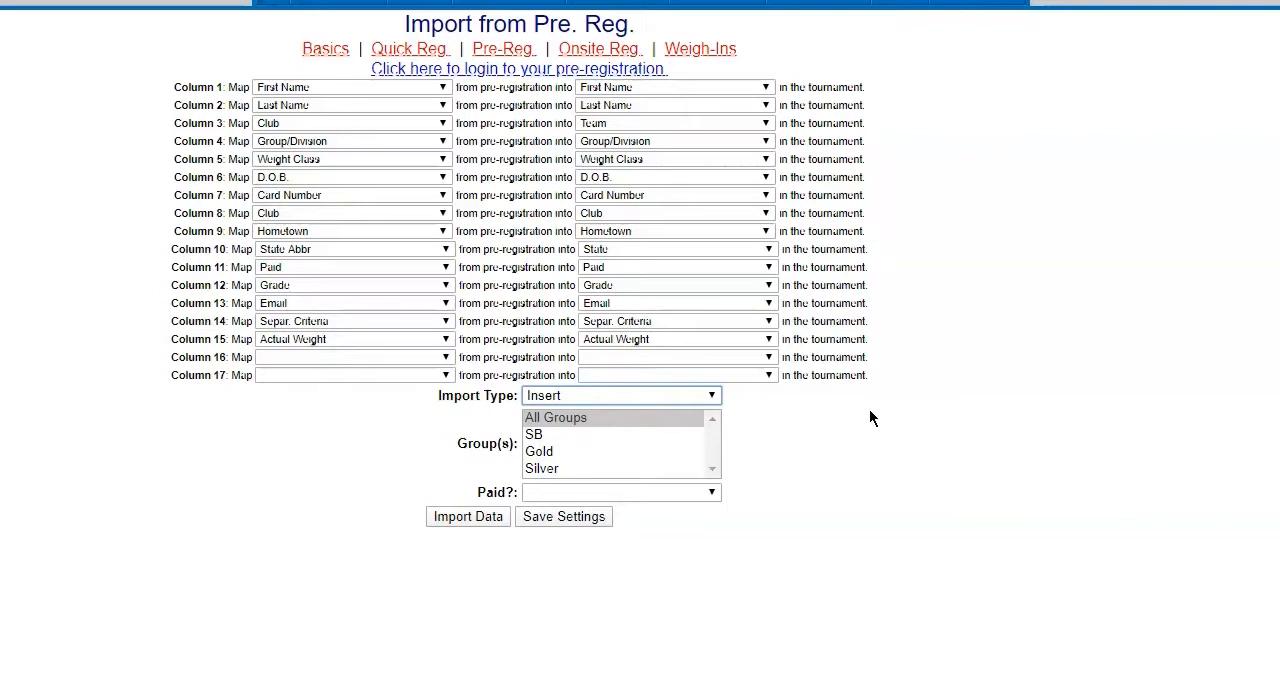
left_click(712, 398)
left_click(619, 431)
left_click(625, 402)
left_click(621, 413)
left_click(703, 396)
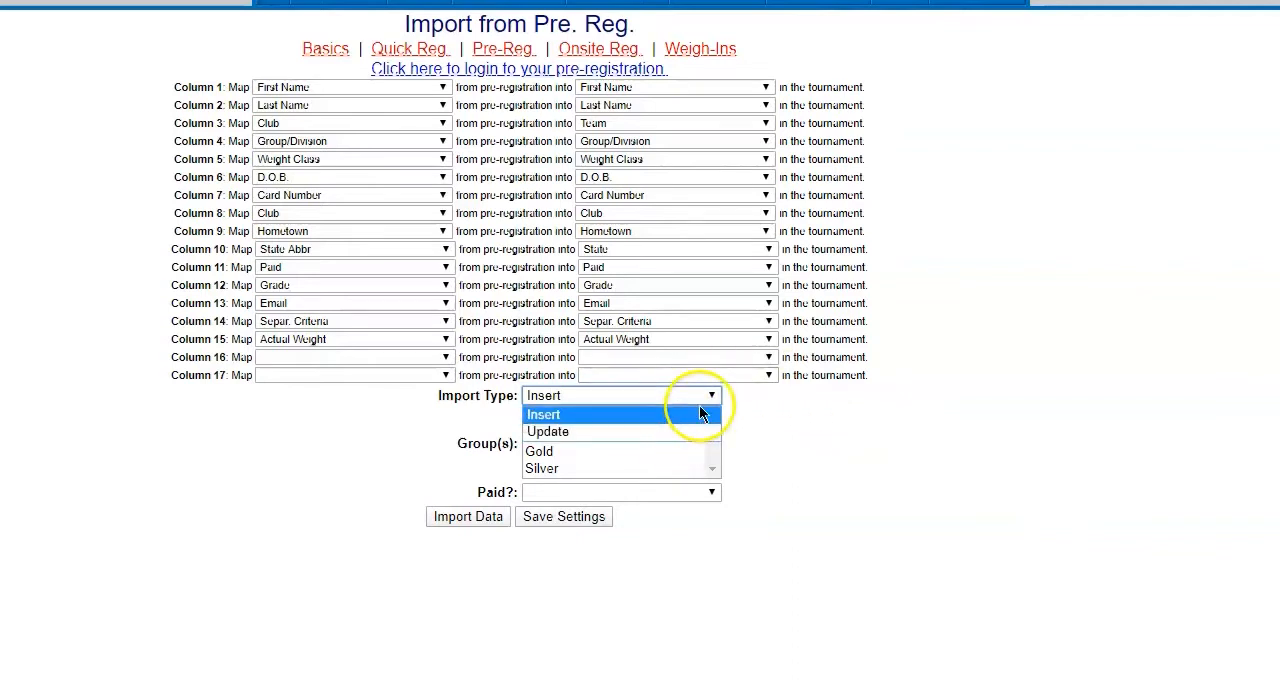
left_click(678, 414)
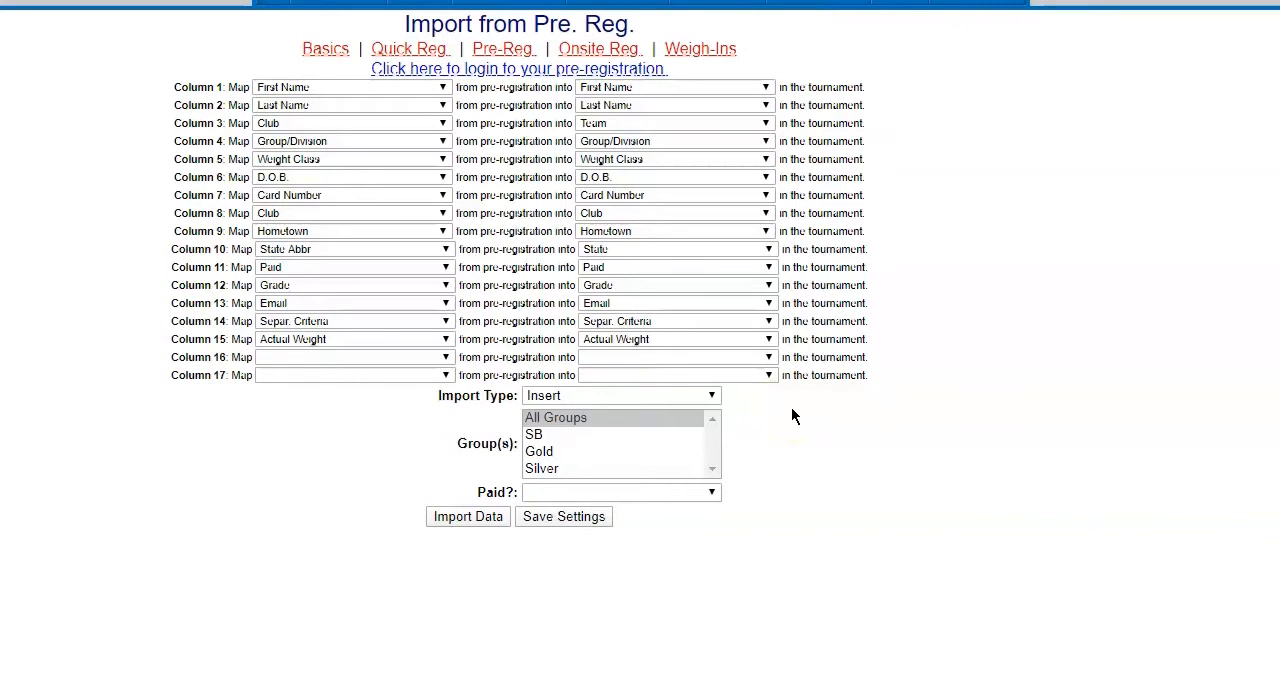
- Try the individual SB, Gold and Silver groups, finishing with All Groups selected for the import
left_click(678, 420)
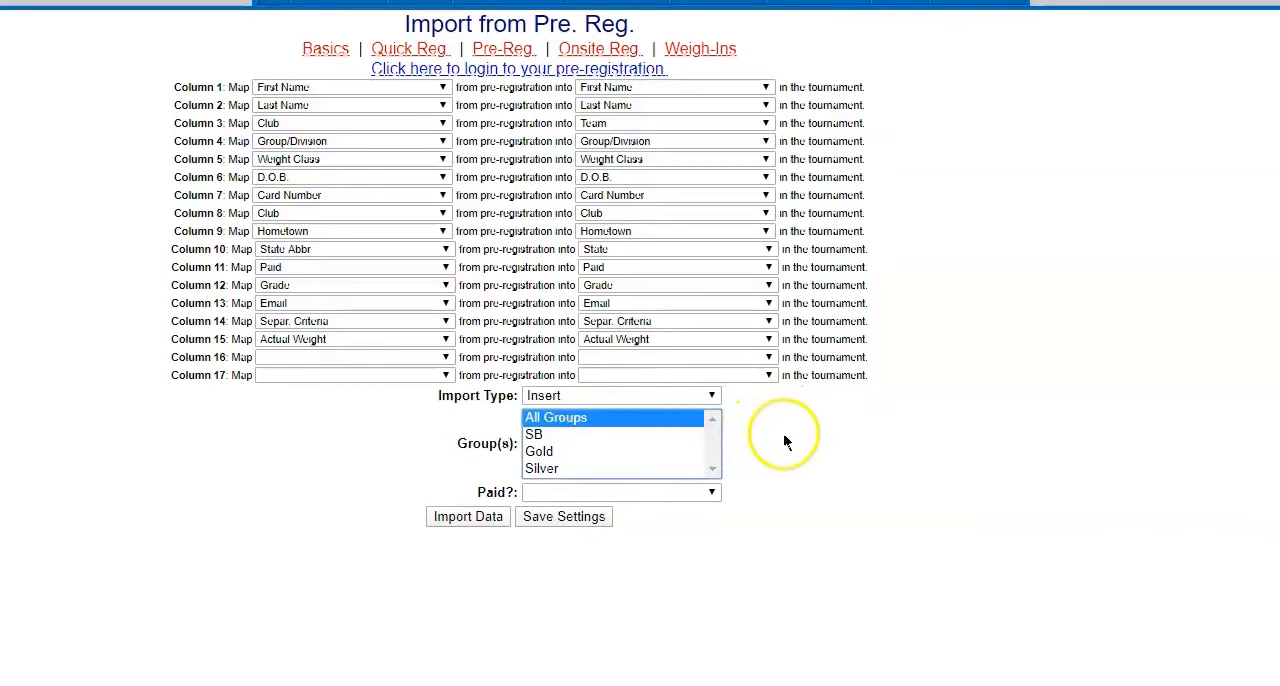
left_click(659, 437)
left_click(650, 452)
left_click(648, 468)
left_click(638, 418)
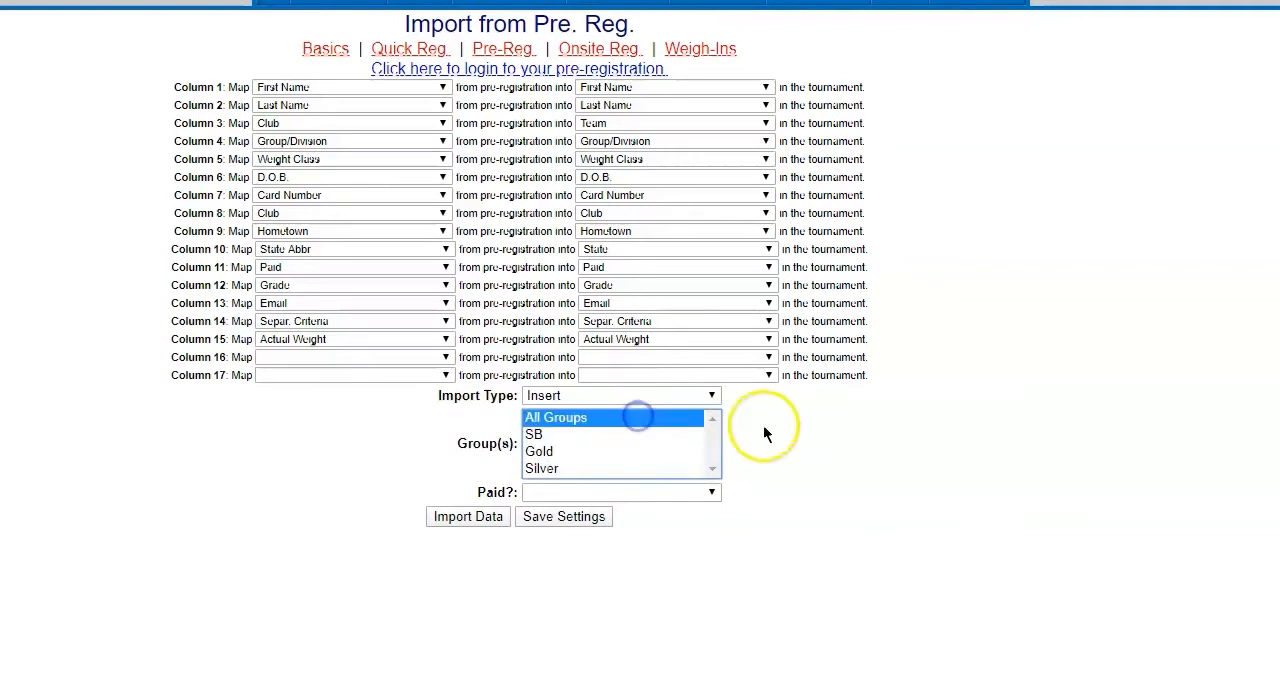
- Set the paid filter to Both Paid and Unpaid and import the pre-registration data, accepting the confirmation
left_click(715, 491)
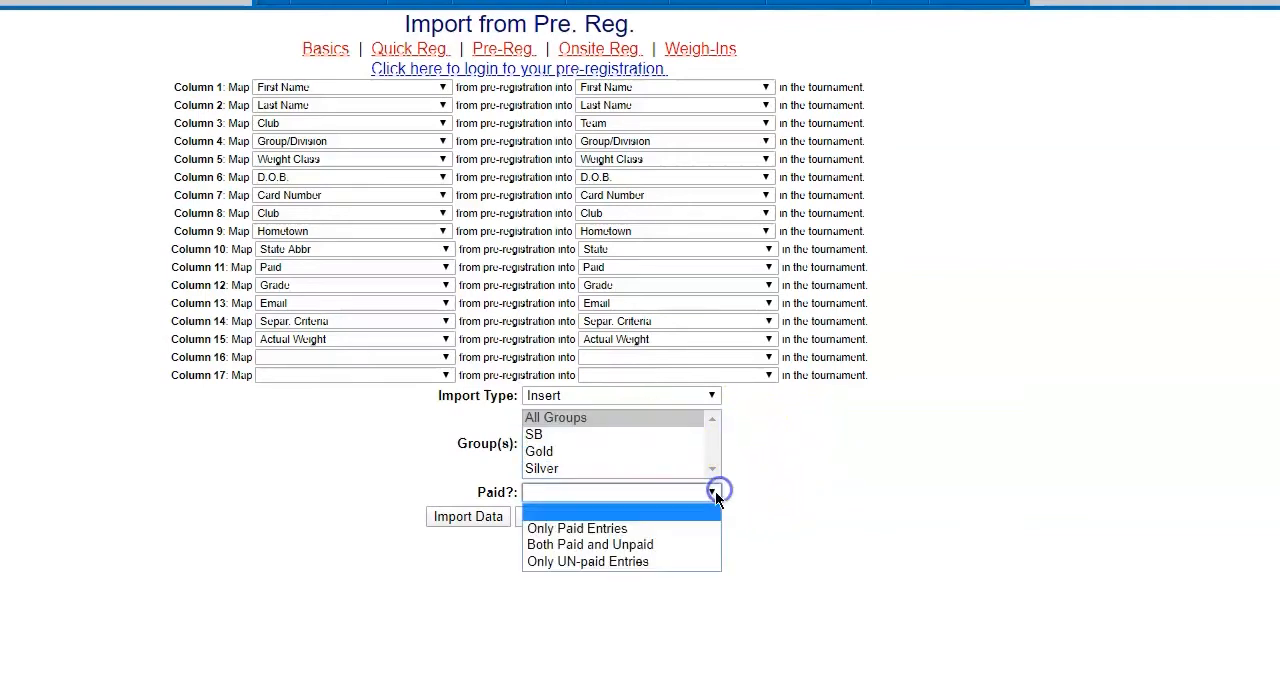
left_click(669, 545)
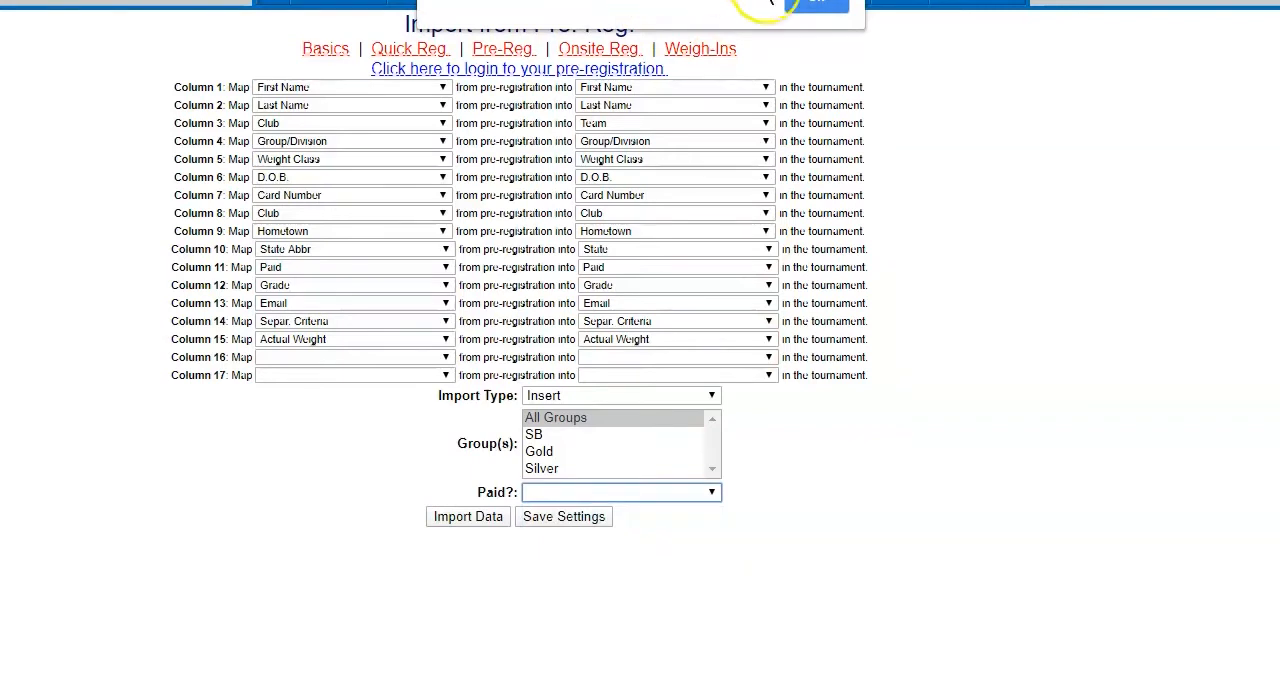
left_click(805, 5)
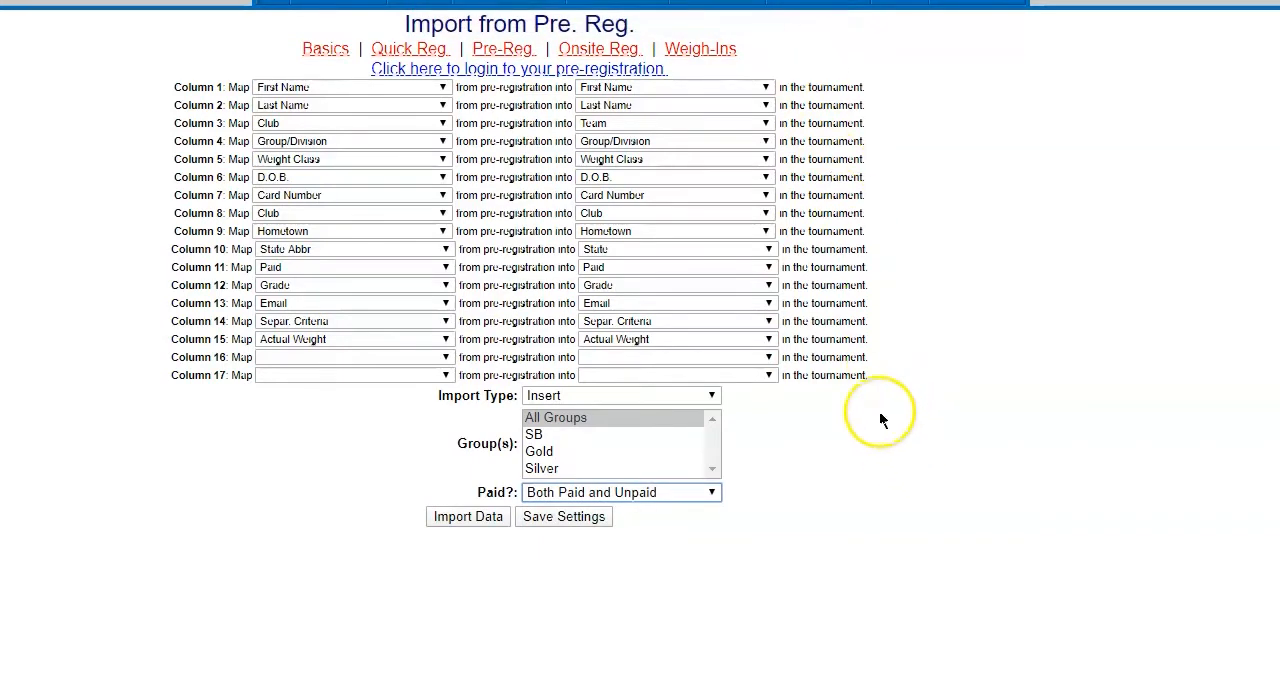
left_click(464, 516)
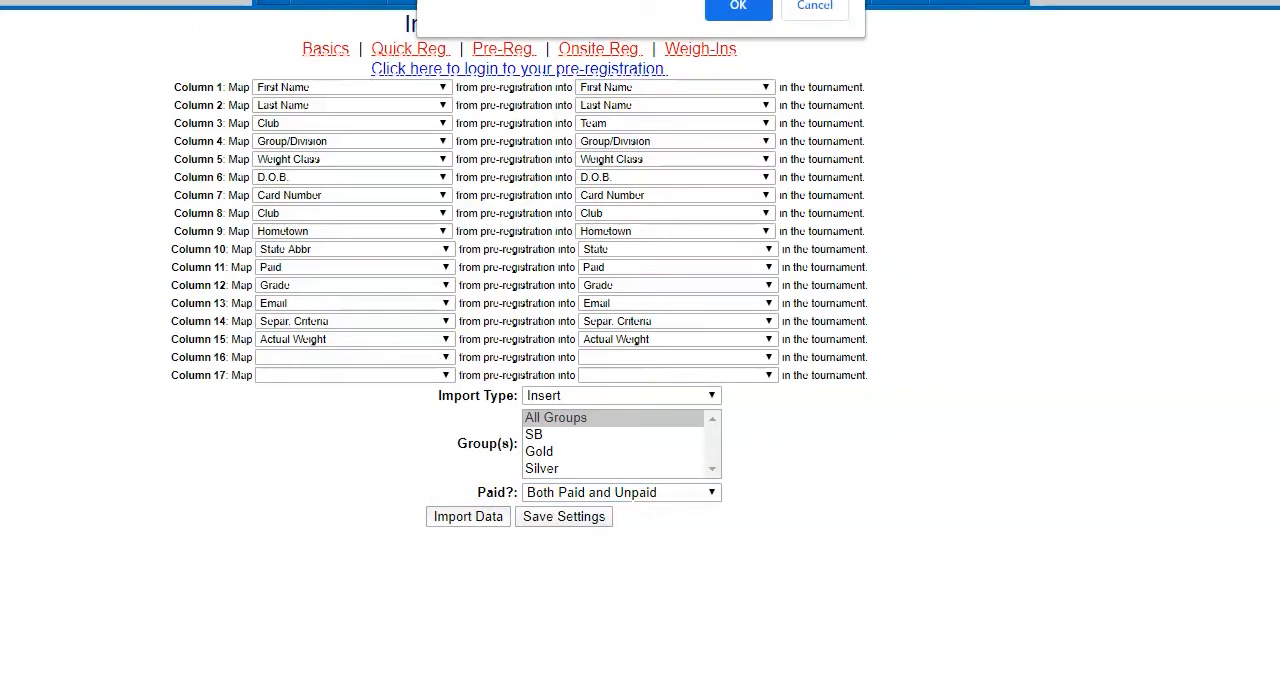
left_click(712, 8)
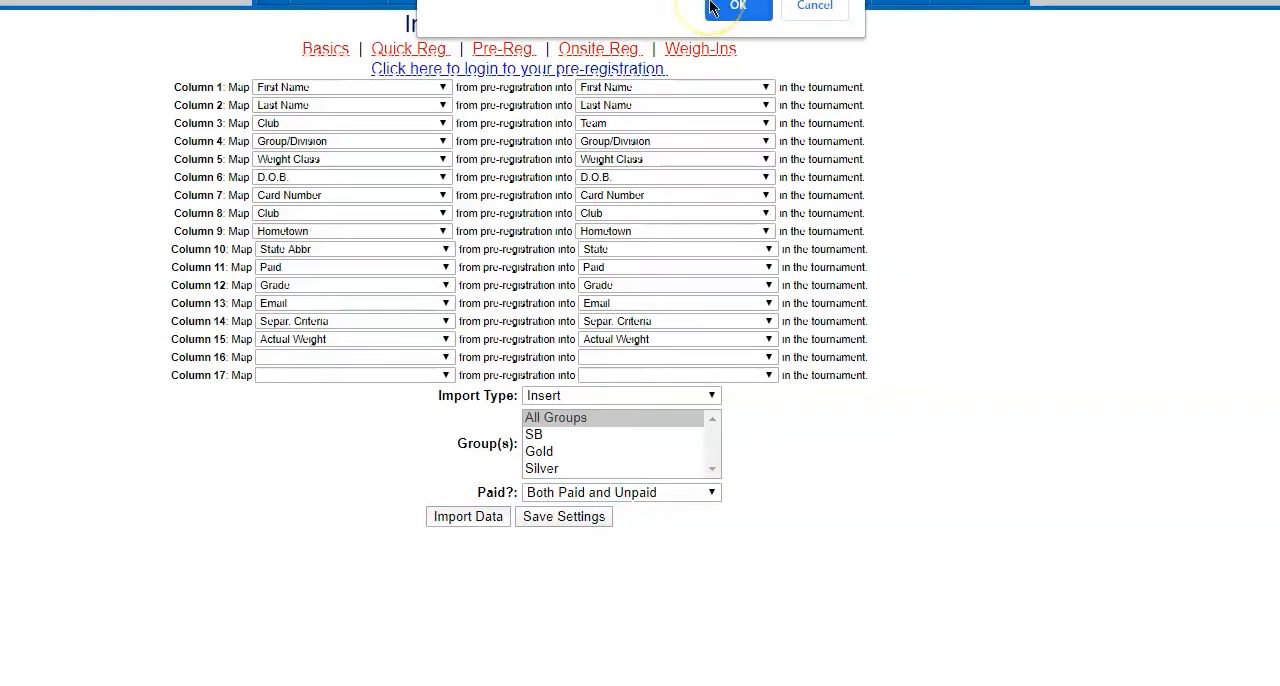